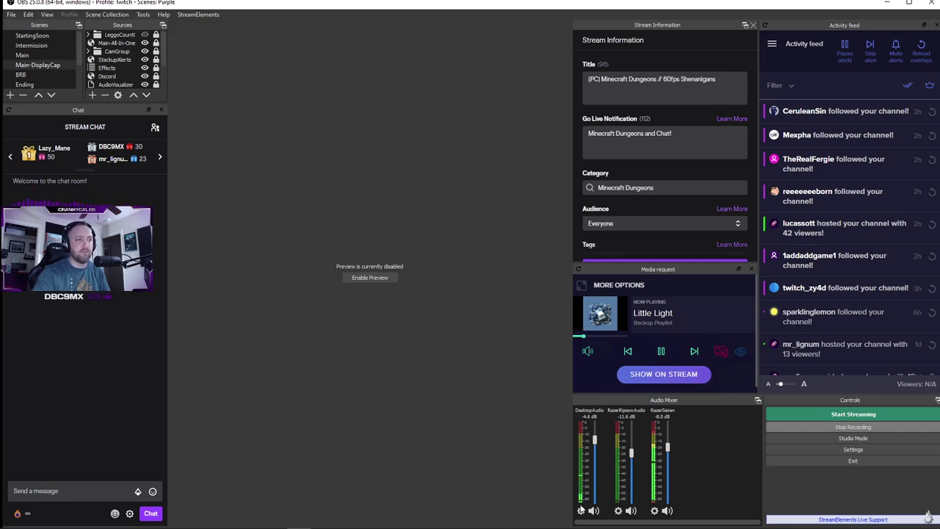
# Step: Open DesktopAudio's Filters window to show Ducker (3.00:1, −30.60 dB, sidechained to RazerSeiren)
pyautogui.click(581, 511)
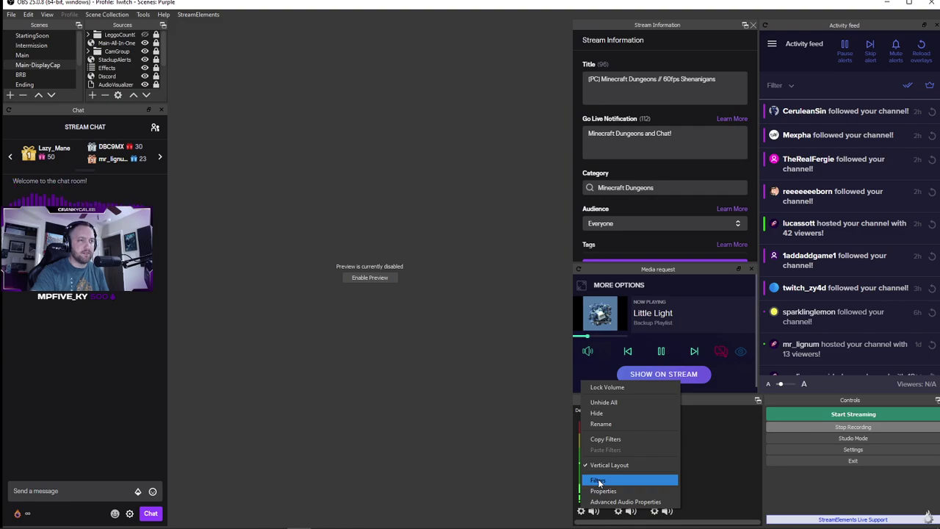
pyautogui.click(599, 481)
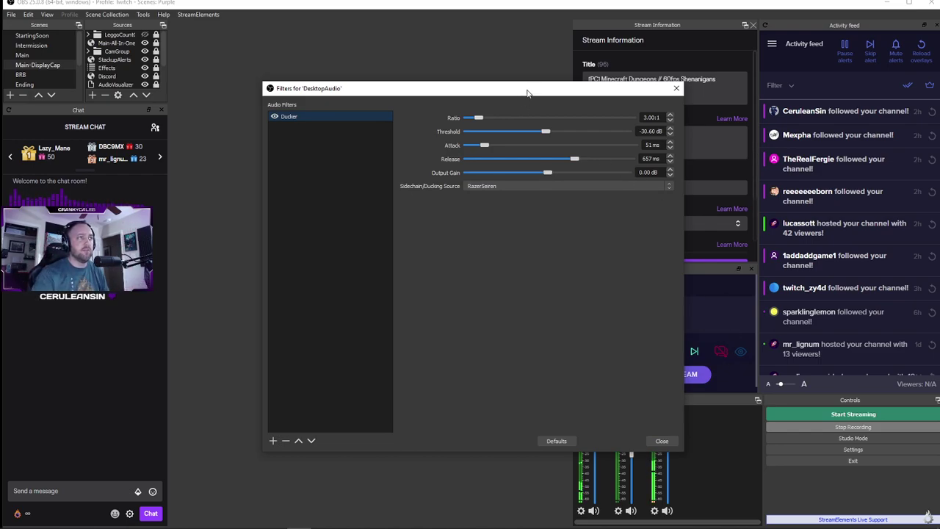
pyautogui.moveTo(528, 88); pyautogui.dragTo(402, 47)
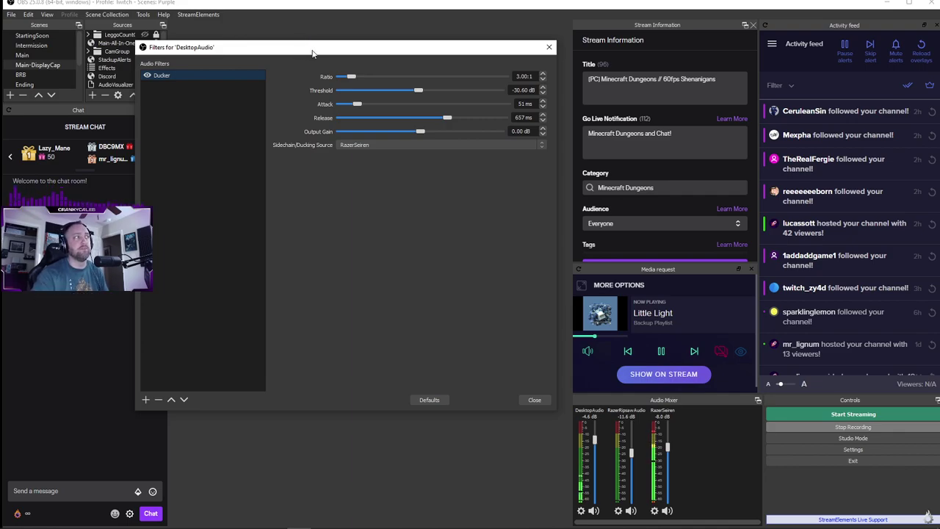
pyautogui.moveTo(296, 52); pyautogui.dragTo(462, 86)
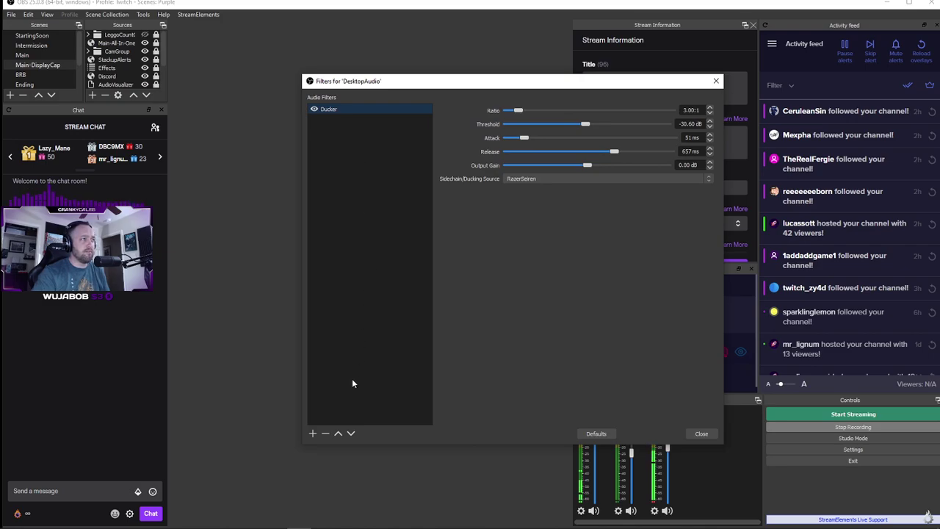
# Step: Add a Compressor filter to DesktopAudio, keeping the default name 'Compressor'
pyautogui.click(314, 433)
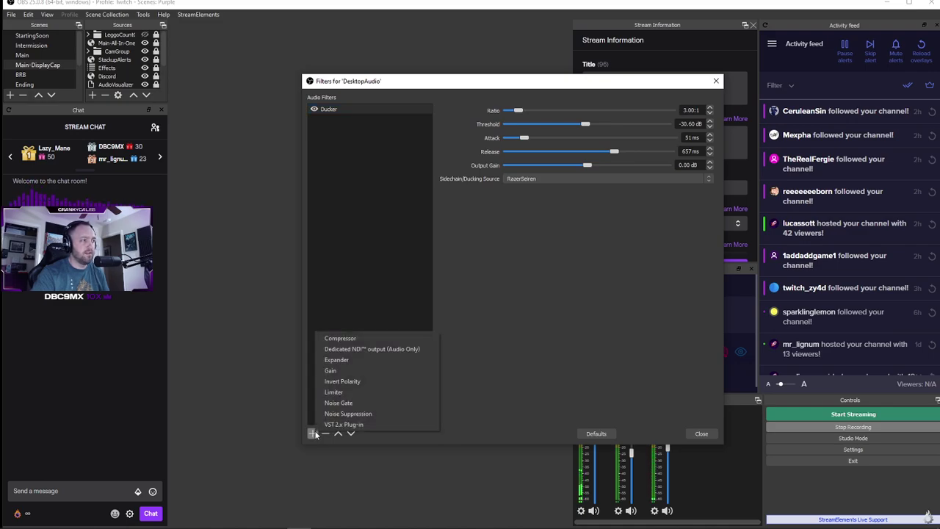
pyautogui.click(372, 337)
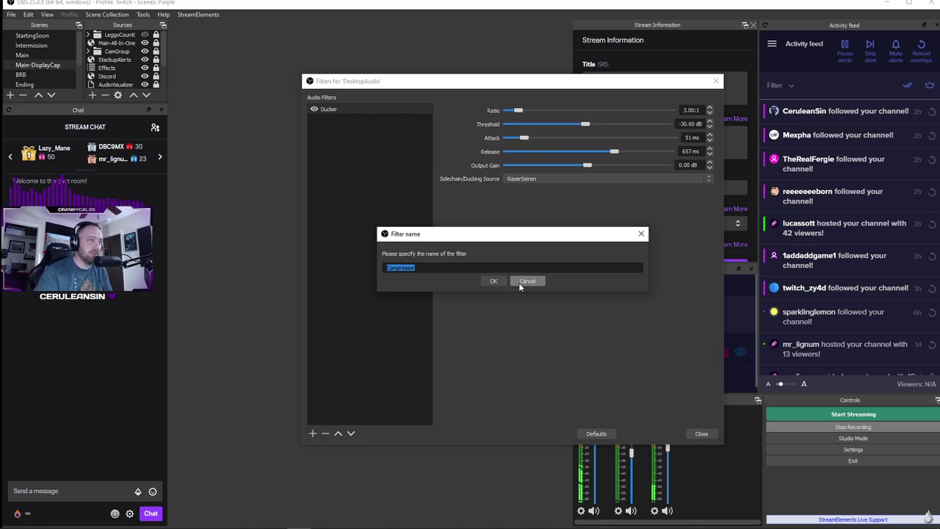
pyautogui.click(488, 282)
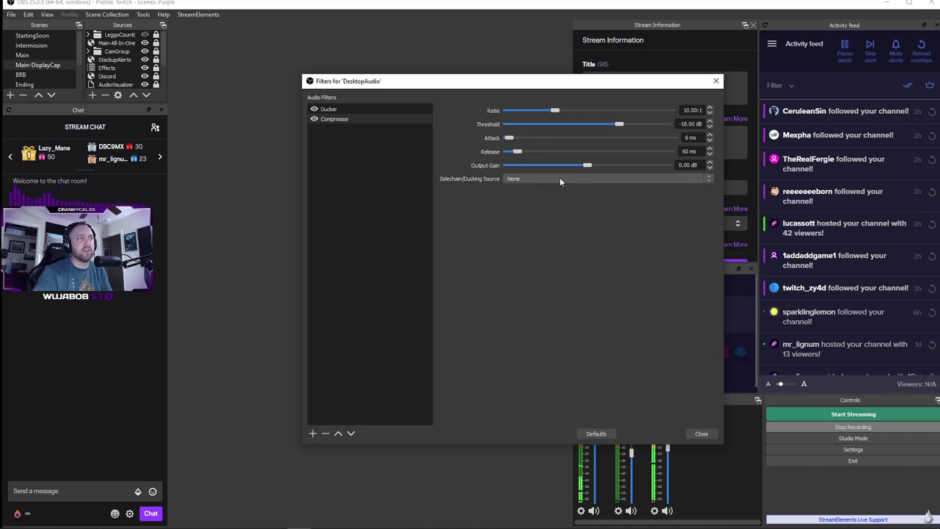
# Step: Compare Ducker with the new Compressor's sidechain source, then delete the Compressor filter
pyautogui.click(340, 108)
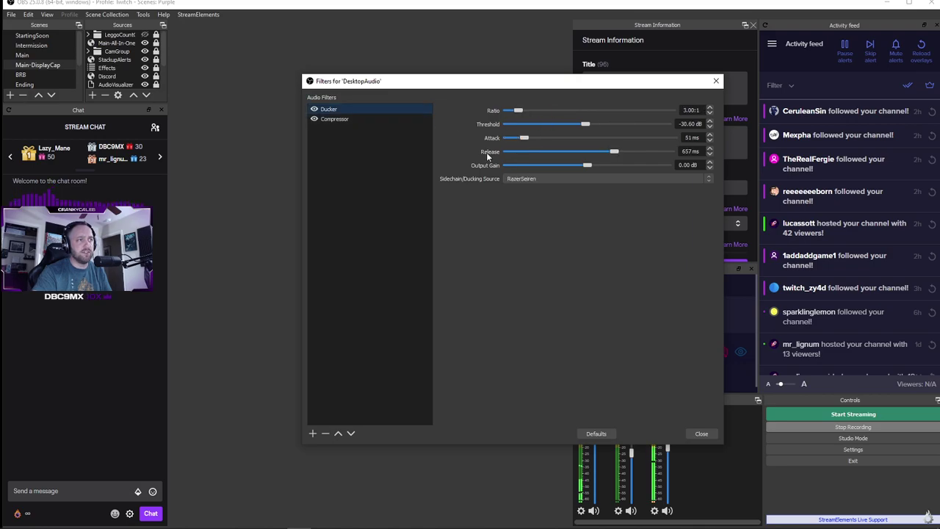
pyautogui.click(342, 120)
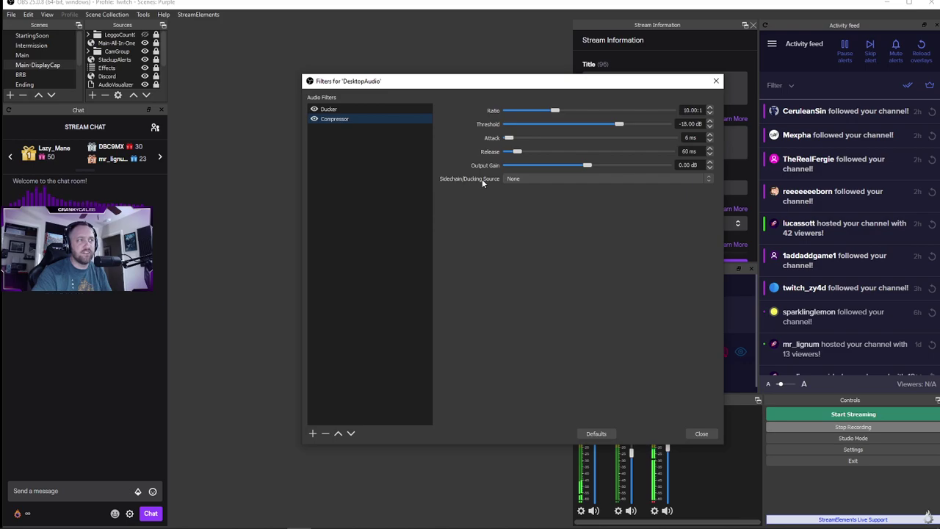
pyautogui.click(580, 180)
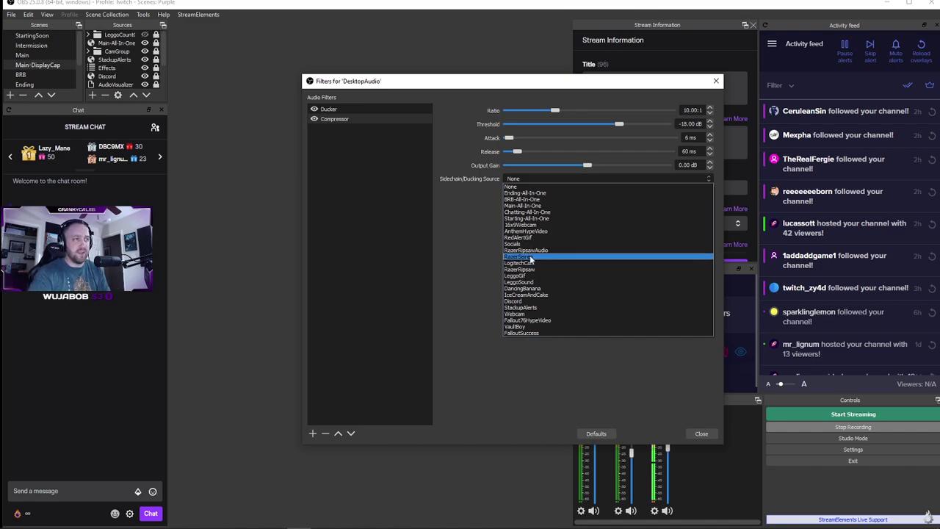
pyautogui.click(348, 119)
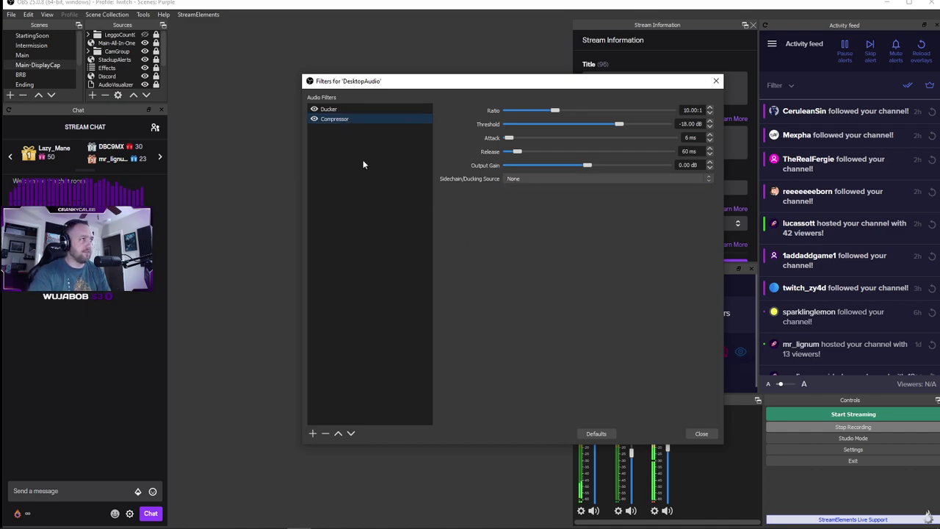
pyautogui.click(325, 433)
pyautogui.click(541, 278)
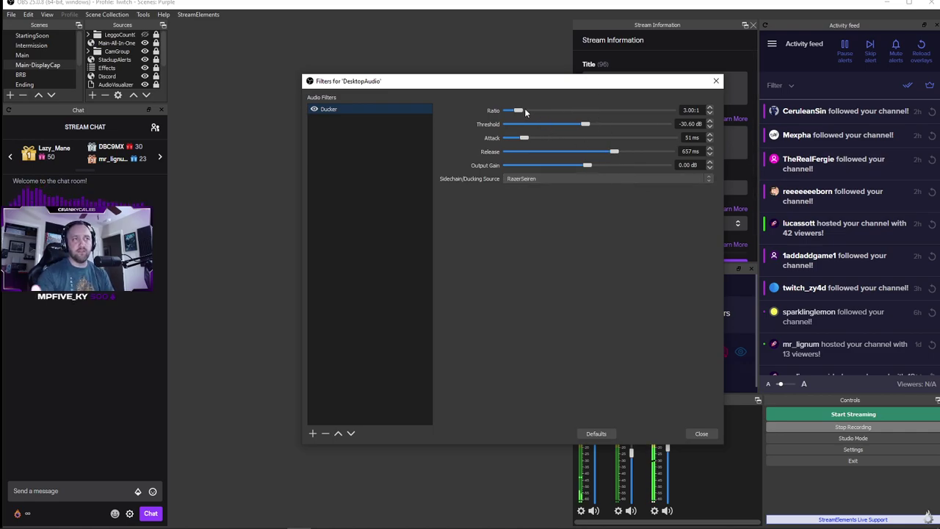
# Step: Skip the requested song ahead to Moons of Neptune with the Filters window moved aside
pyautogui.moveTo(535, 85); pyautogui.dragTo(522, 72)
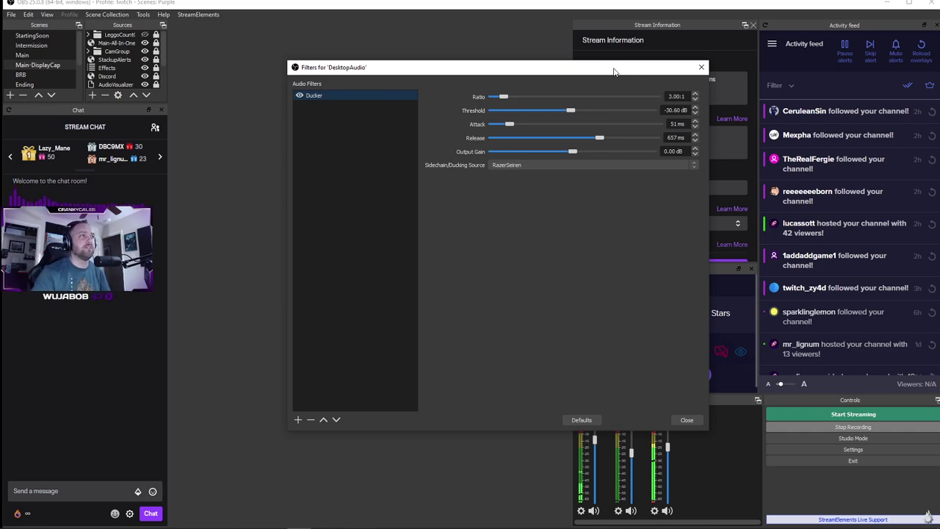
pyautogui.moveTo(558, 68); pyautogui.dragTo(486, 44)
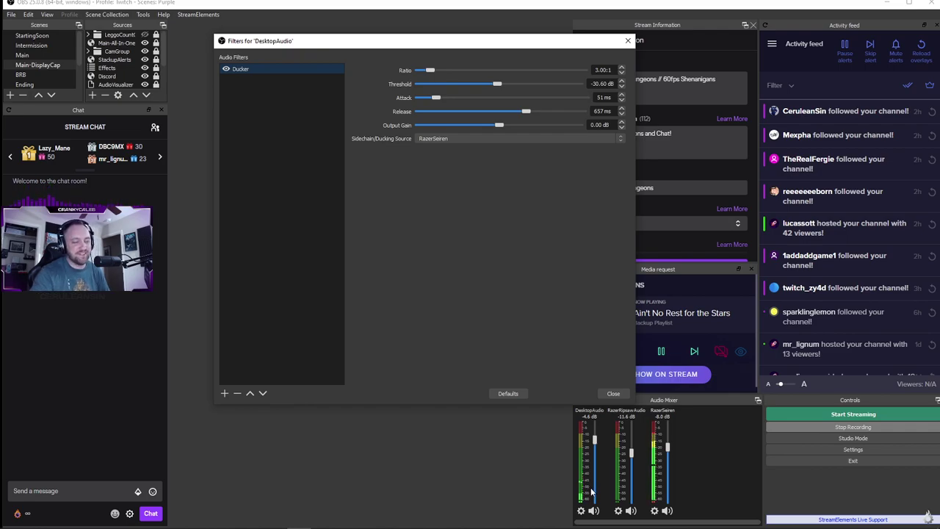
pyautogui.click(694, 353)
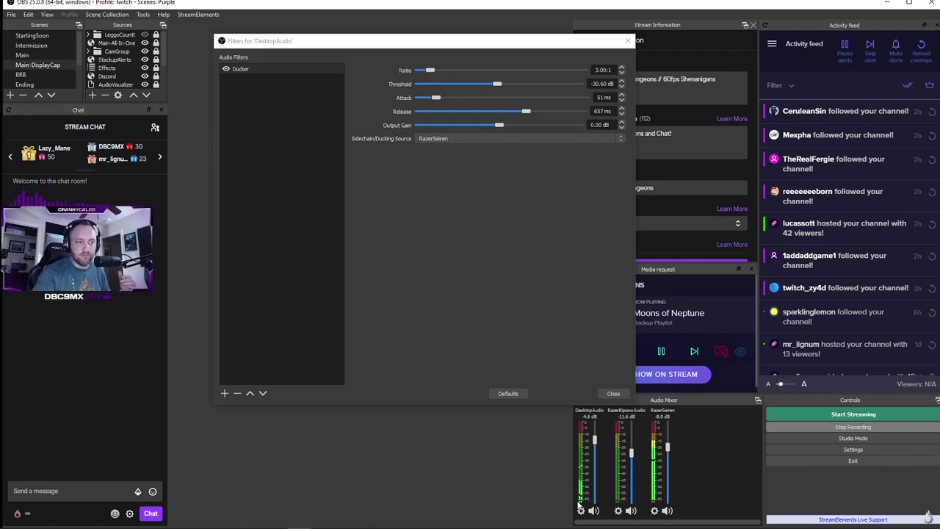
pyautogui.click(433, 71)
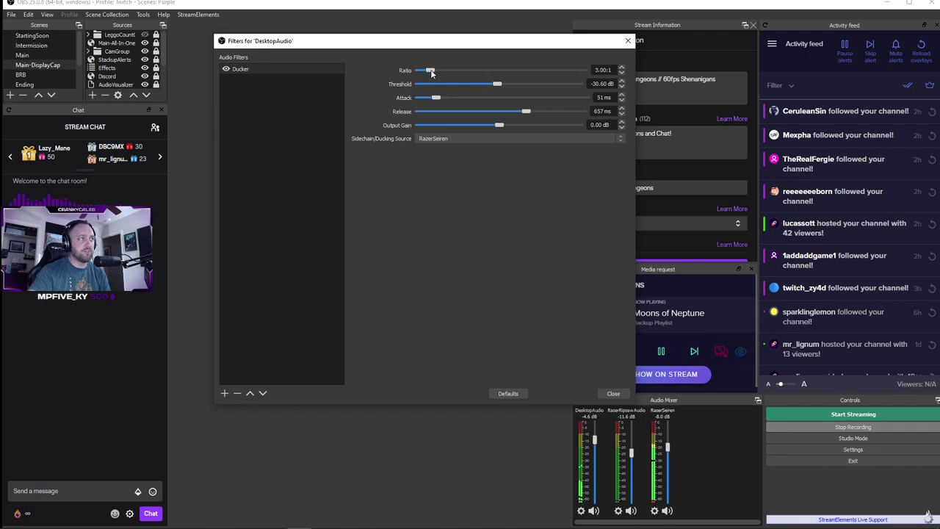
# Step: Raise the Ducker compressor ratio from 10.50:1 up to 20:1
pyautogui.moveTo(459, 72); pyautogui.dragTo(470, 72)
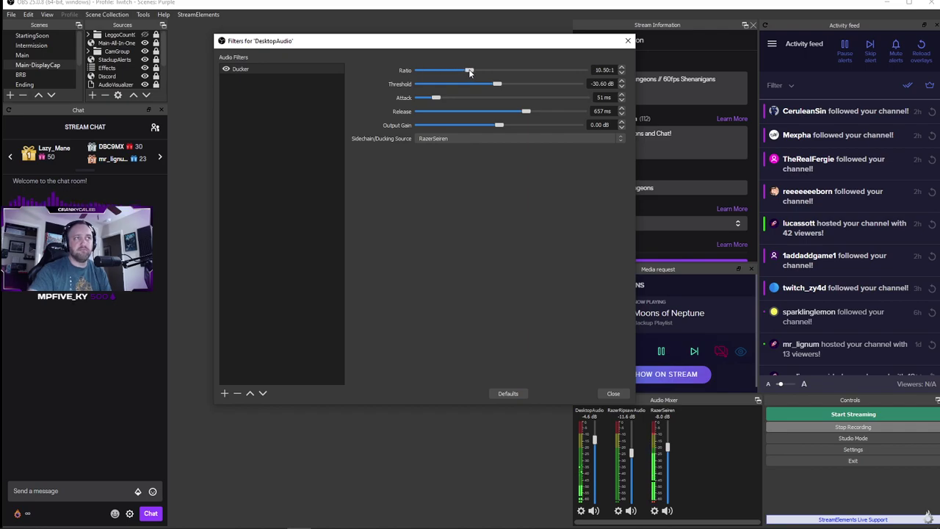
pyautogui.click(613, 395)
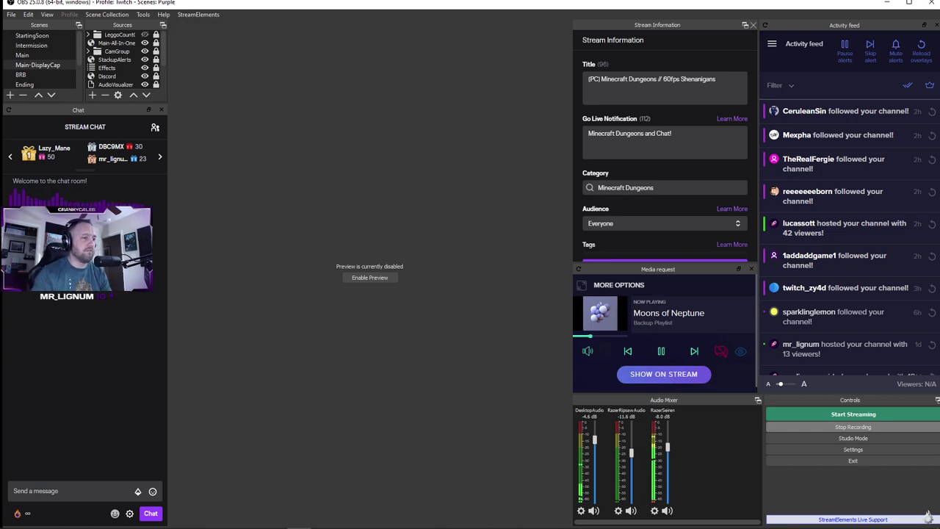
pyautogui.rightClick(582, 499)
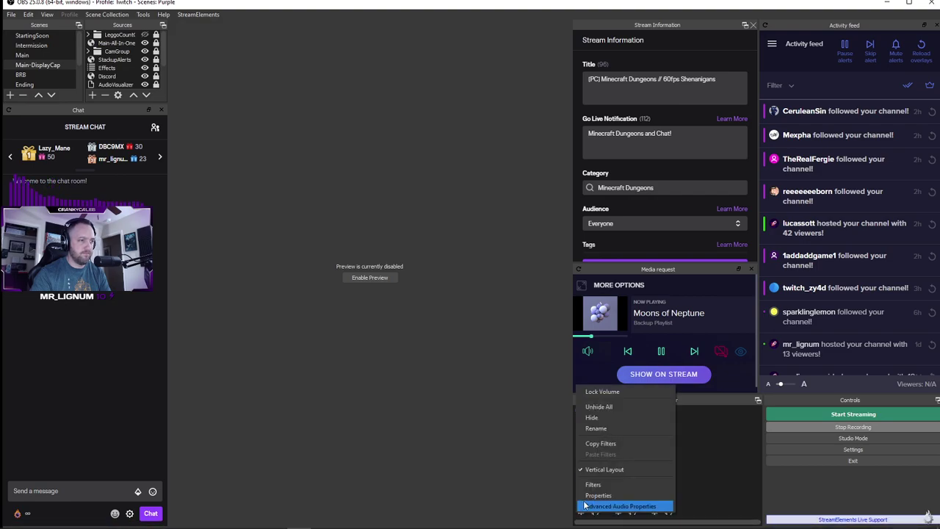
pyautogui.click(595, 485)
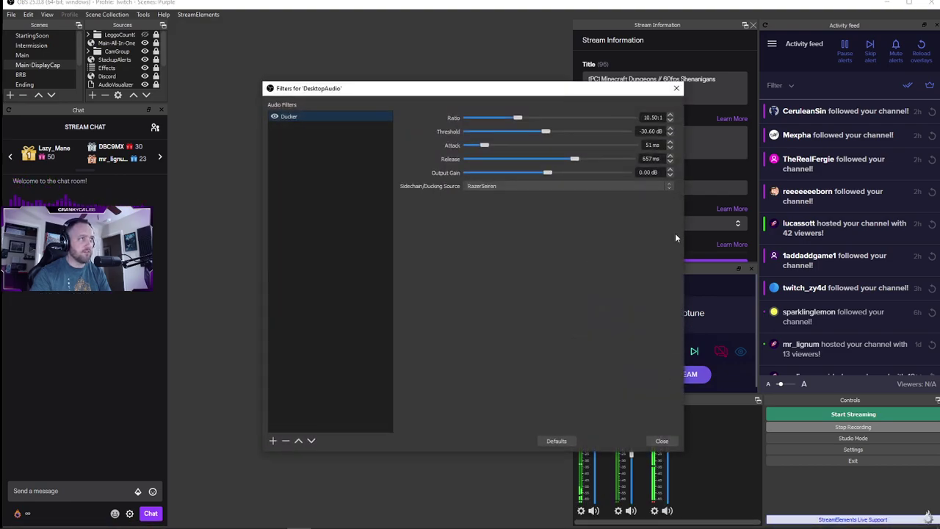
pyautogui.moveTo(535, 120); pyautogui.dragTo(567, 119)
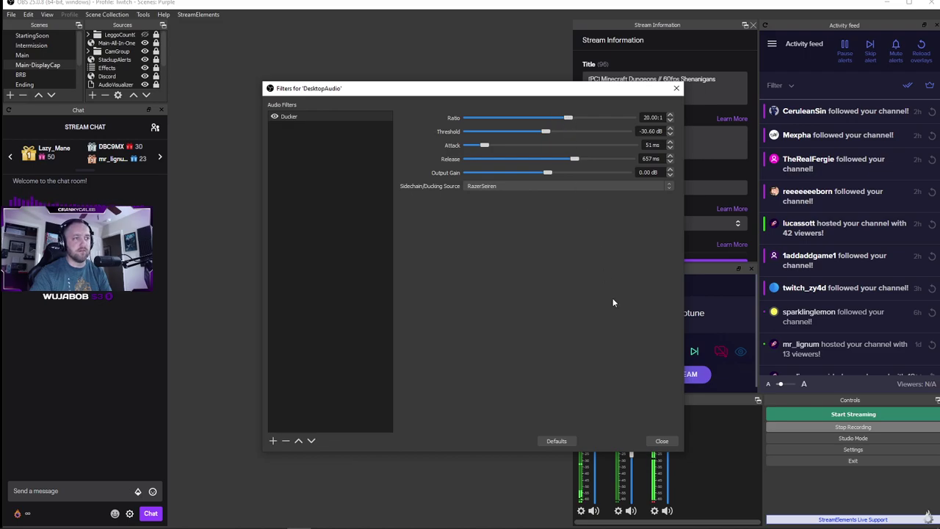
pyautogui.click(661, 441)
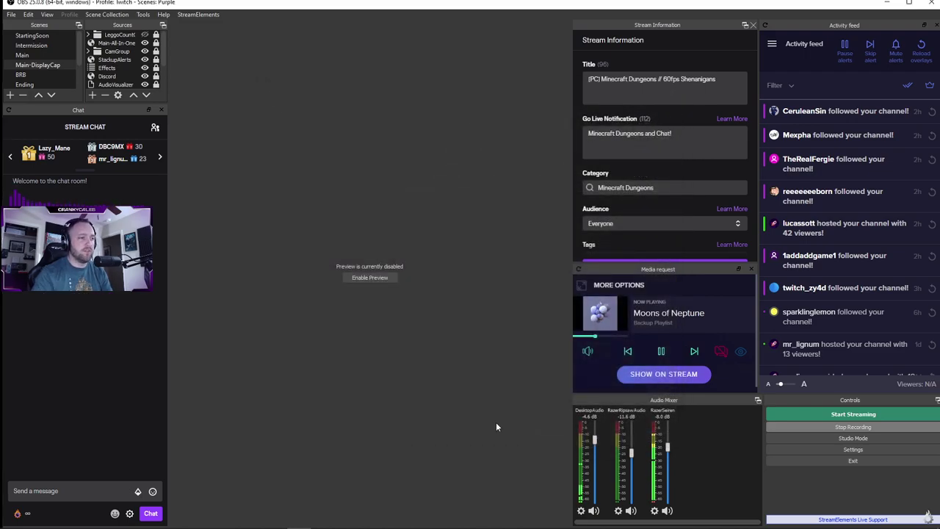
# Step: Reopen DesktopAudio's filters and lower the Ducker ratio back to 3.00:1
pyautogui.click(581, 509)
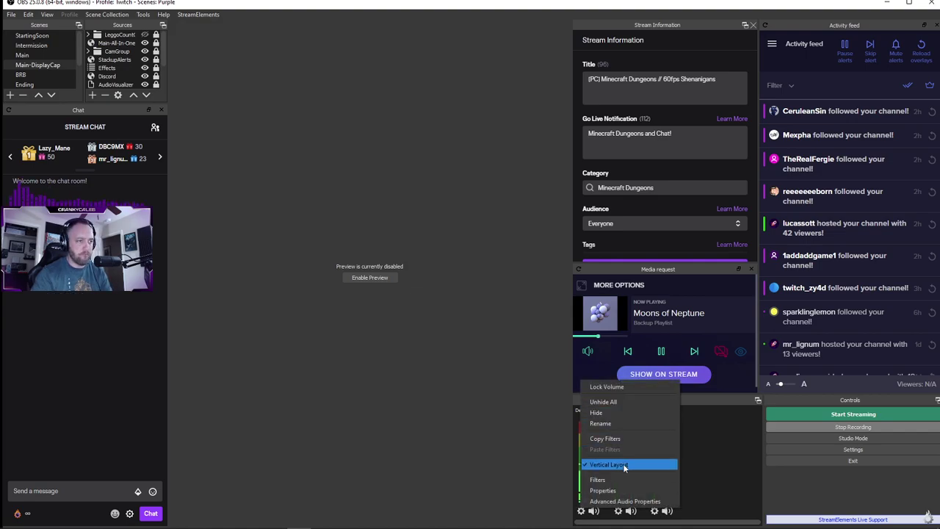
pyautogui.click(608, 479)
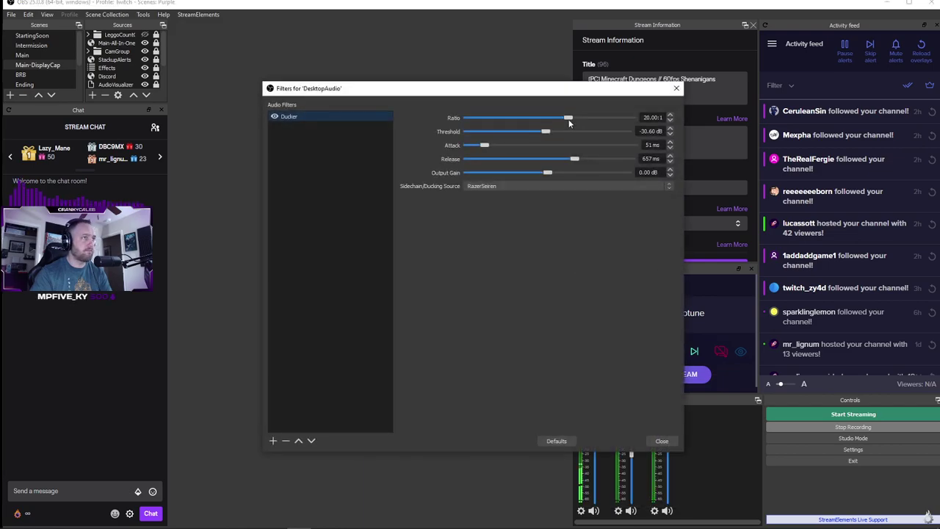
pyautogui.moveTo(569, 119); pyautogui.dragTo(479, 122)
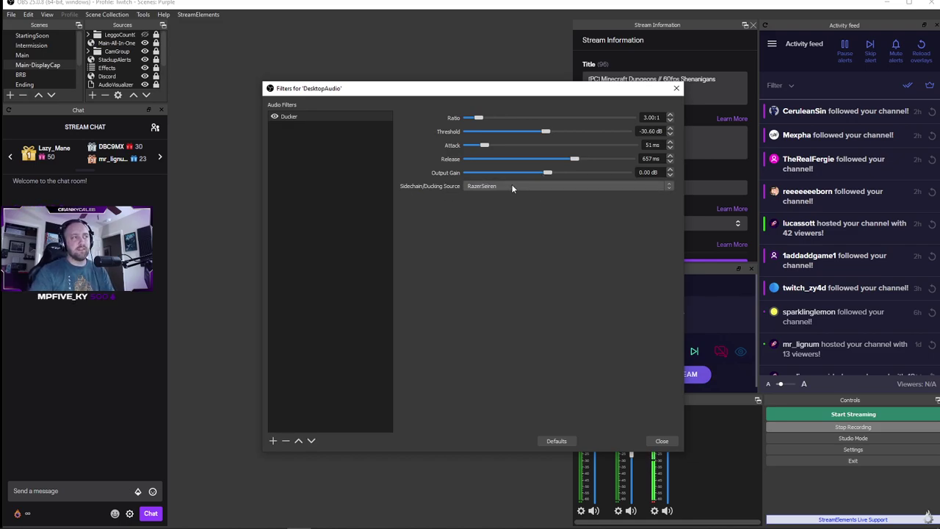
# Step: Close the DesktopAudio Filters dialog to return to the audio mixer
pyautogui.click(662, 440)
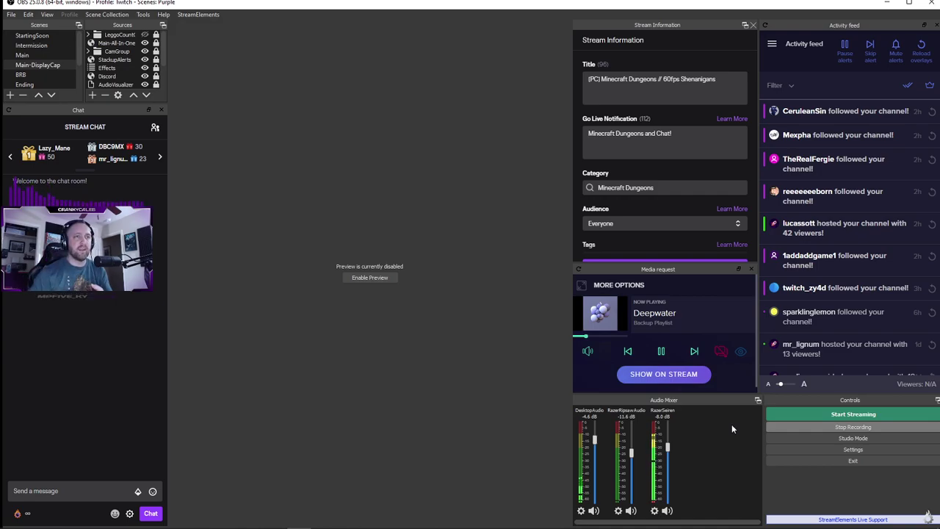
pyautogui.click(581, 510)
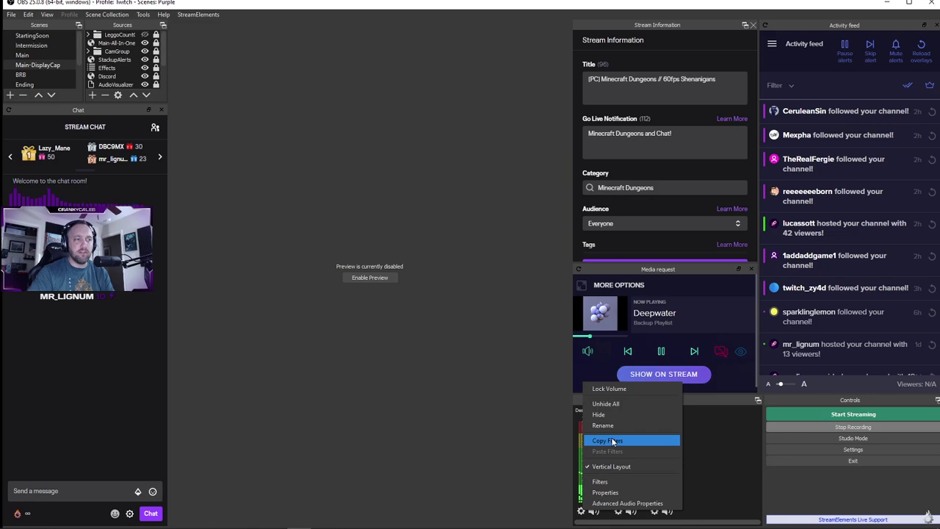
pyautogui.click(701, 403)
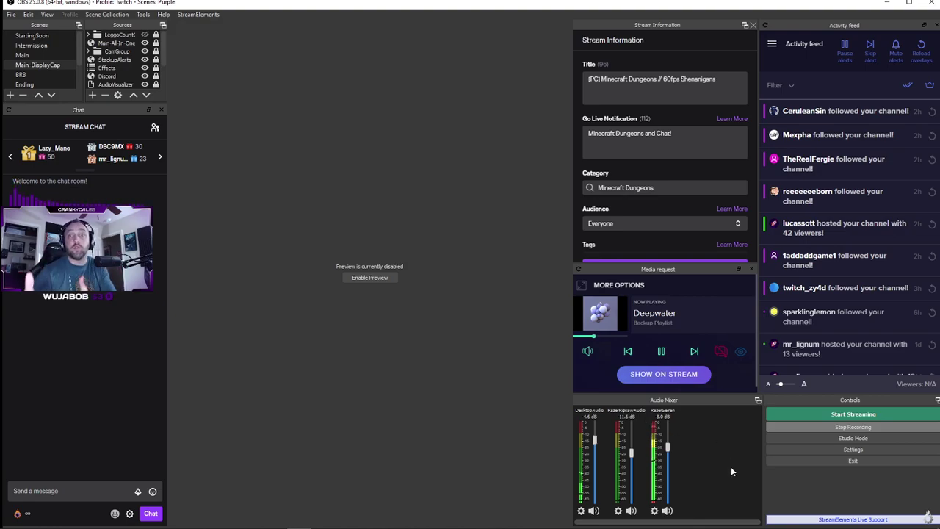
pyautogui.click(654, 510)
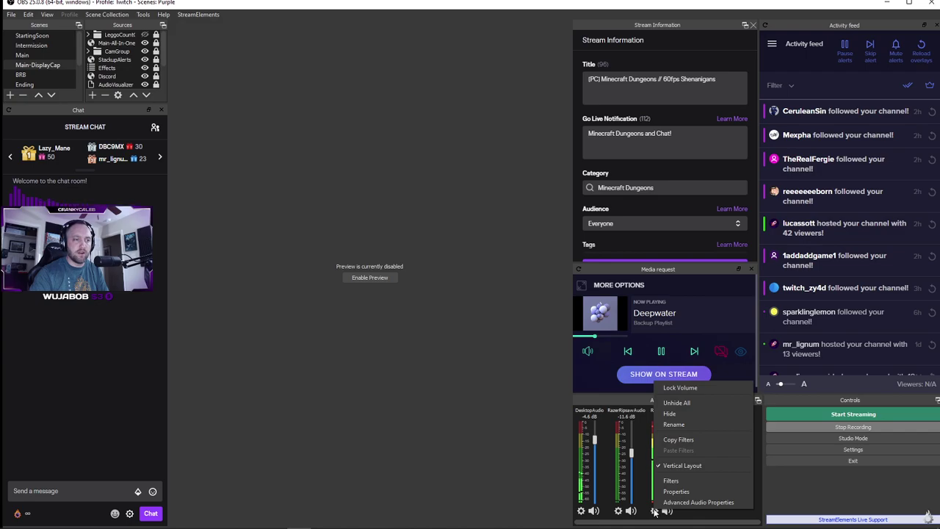
pyautogui.click(755, 512)
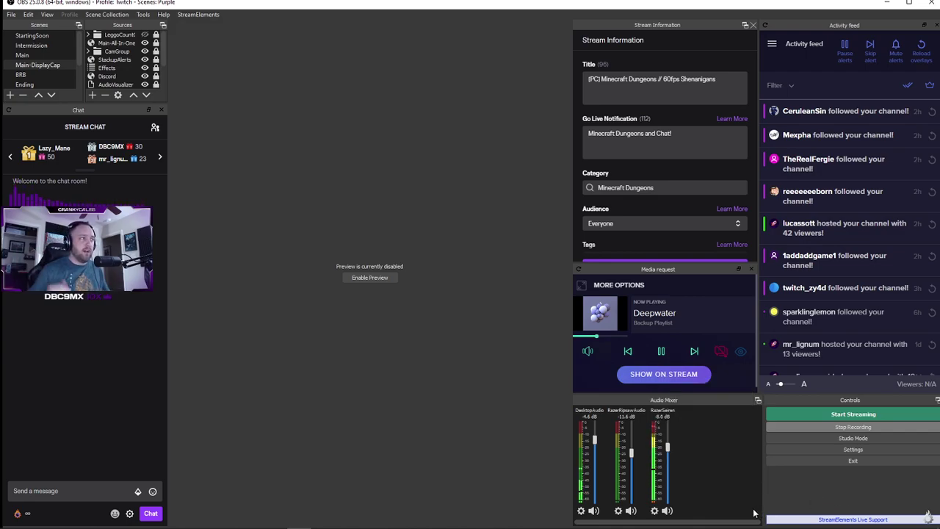